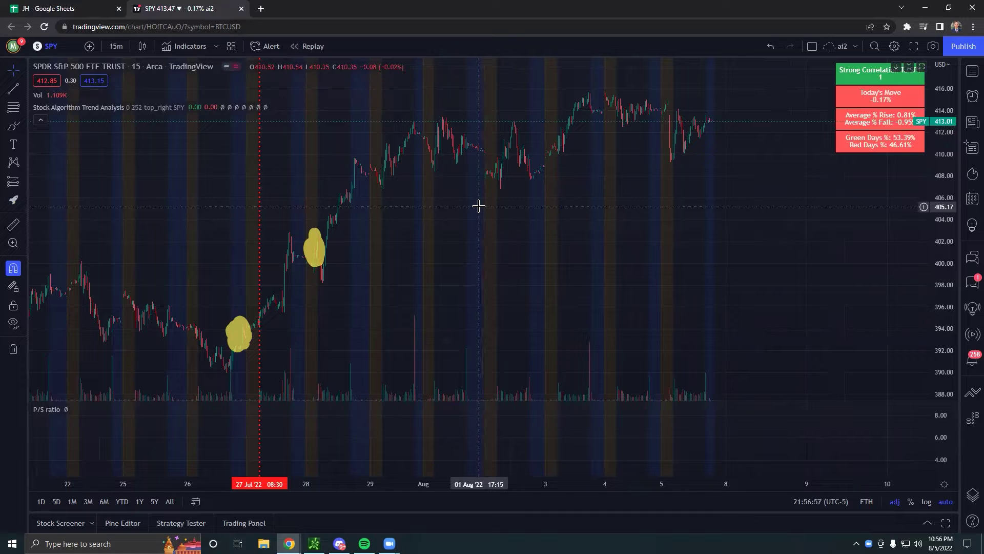
# - Switch the SPY chart to 1-day candles
pyautogui.click(117, 47)
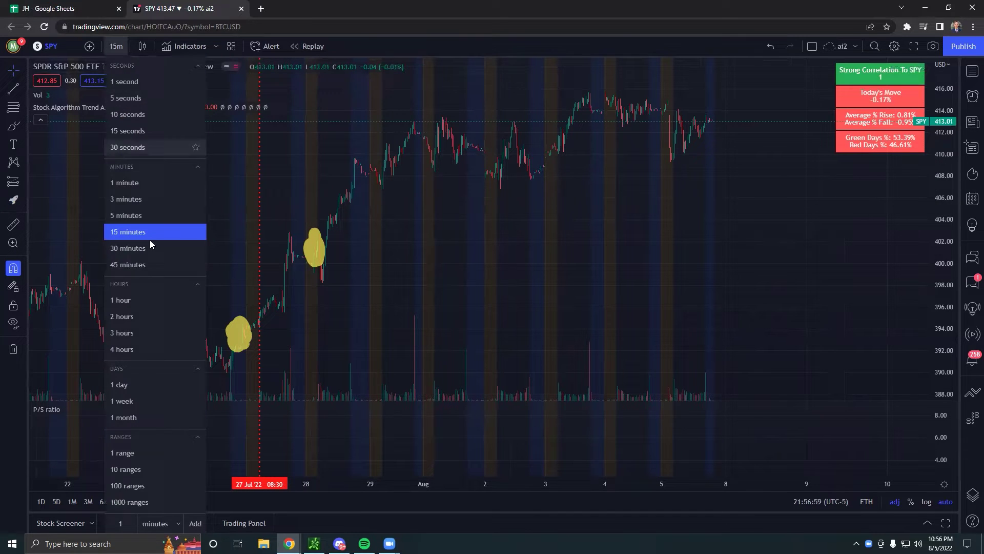
pyautogui.click(143, 378)
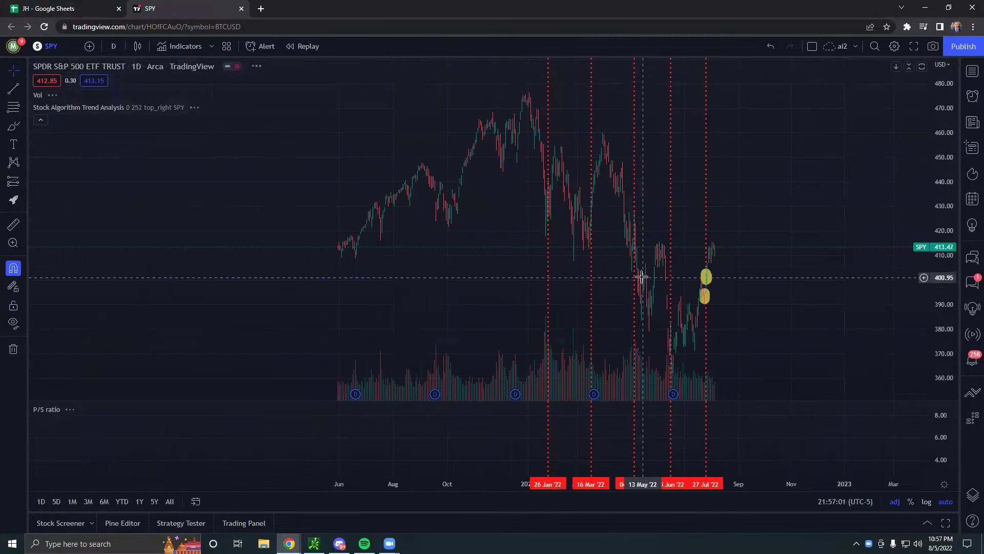
pyautogui.scroll(5, 585, 204)
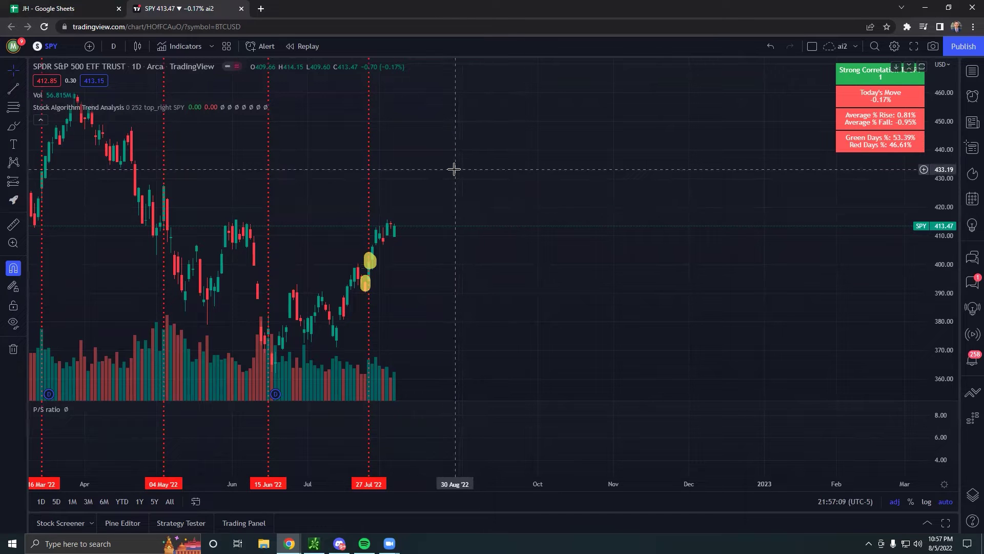
# - Review the DKNG, COIN, SQ and AAPL charts in turn, then return to SPY
pyautogui.write('DKNG')
pyautogui.press('Return')
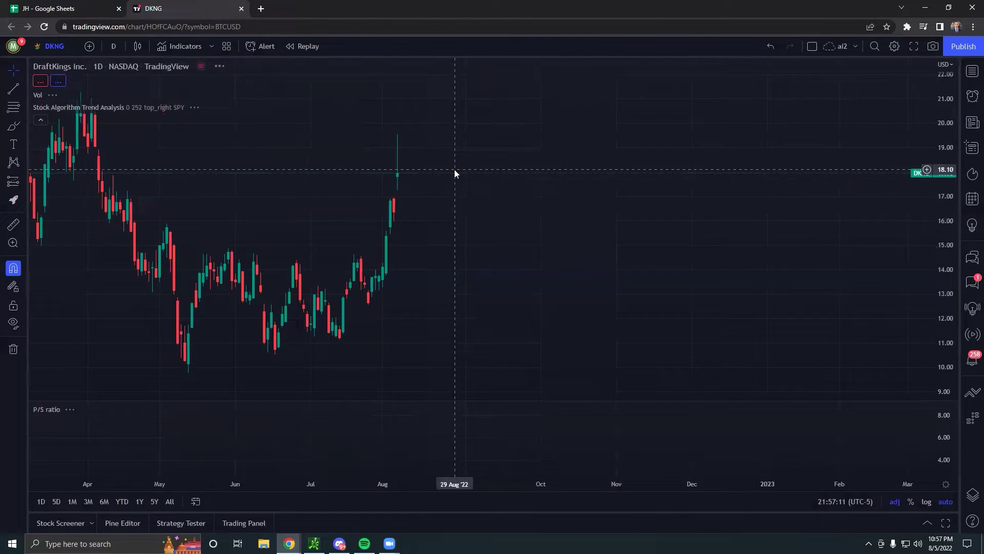
pyautogui.write('COIN')
pyautogui.press('Return')
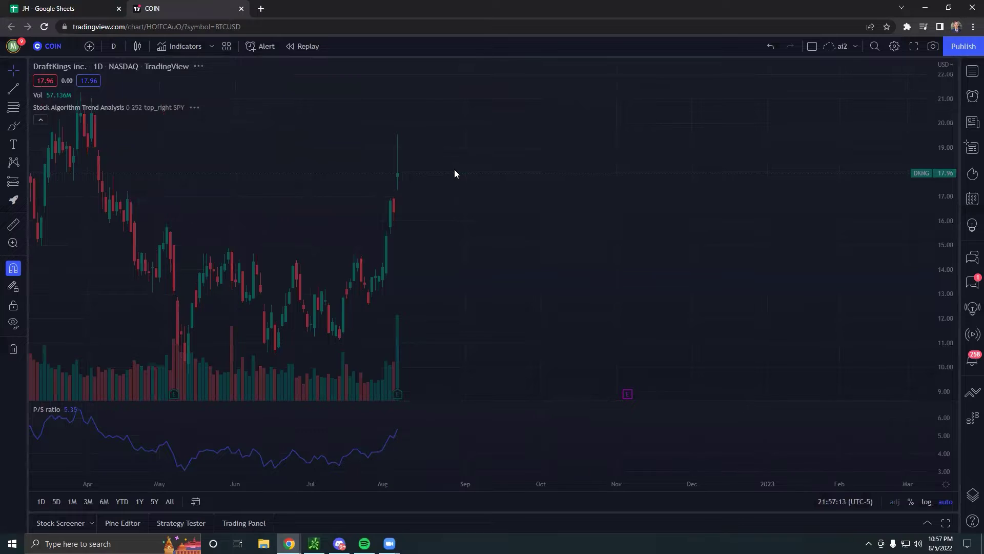
pyautogui.write('SQ')
pyautogui.press('Return')
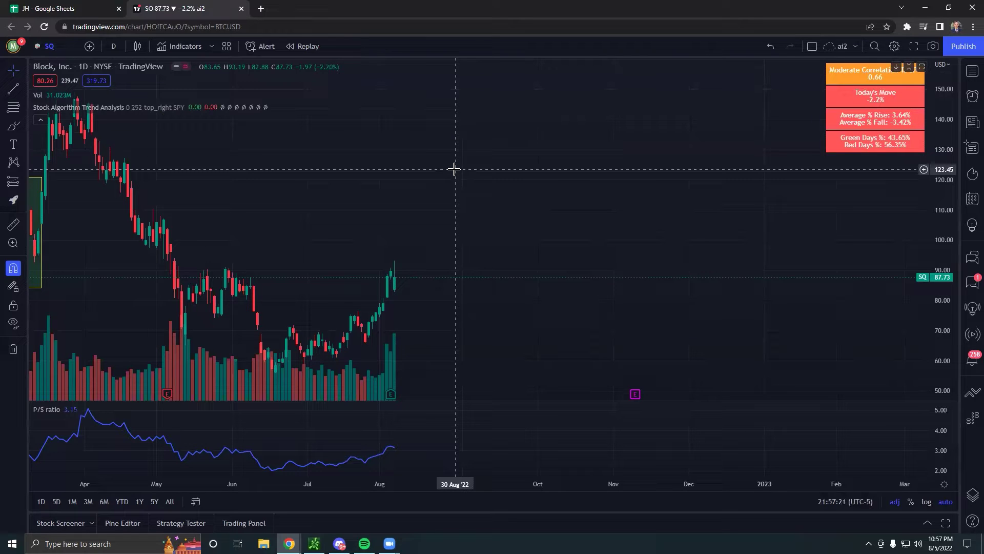
pyautogui.write('AAPL')
pyautogui.press('Return')
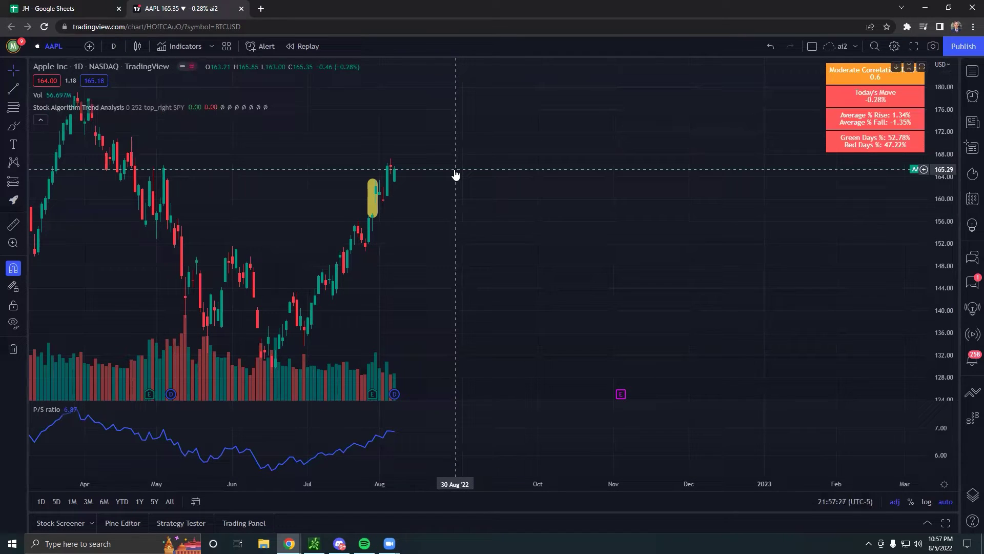
pyautogui.write('SPY')
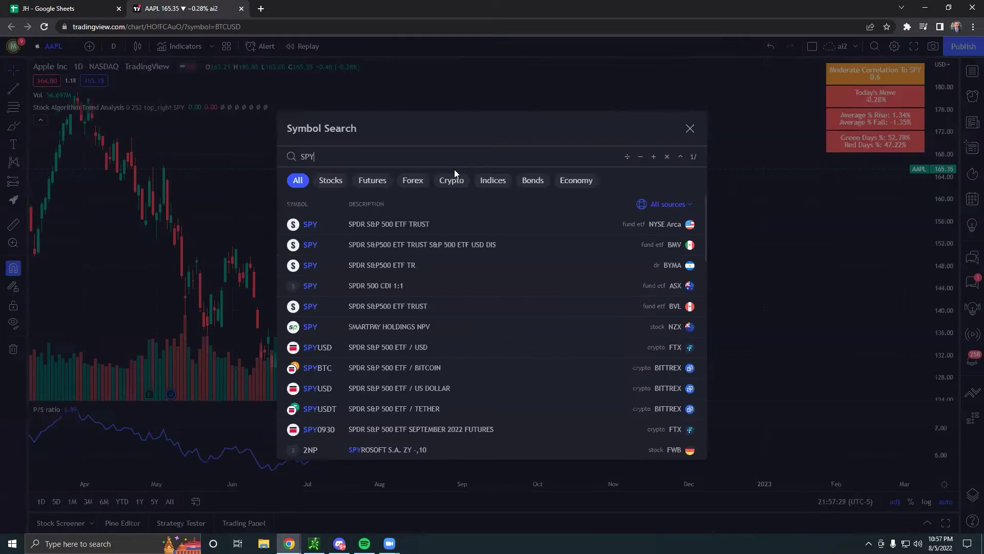
pyautogui.press('Return')
# - Show the Swings sheet through row 297, ending with the open FVRR 30 Put
pyautogui.click(73, 8)
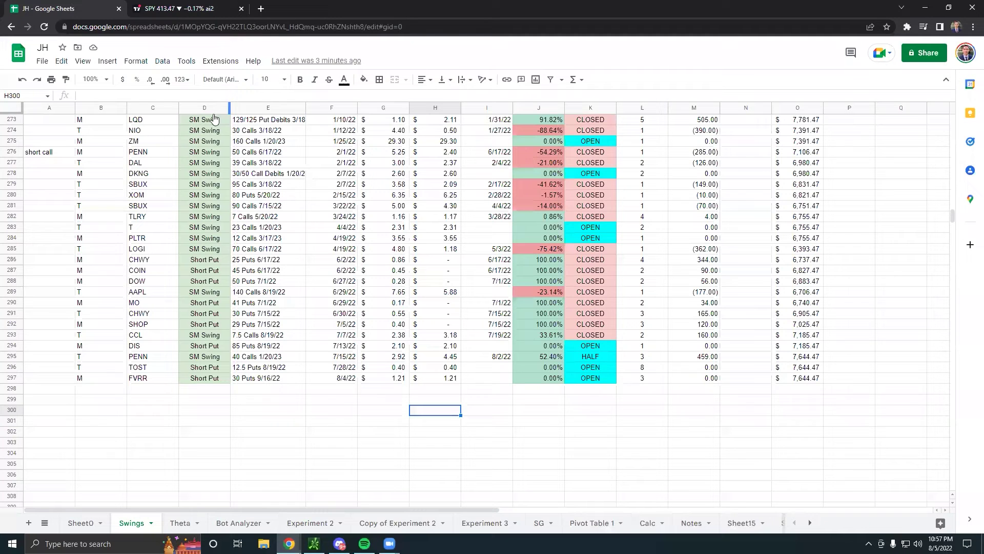
pyautogui.click(392, 435)
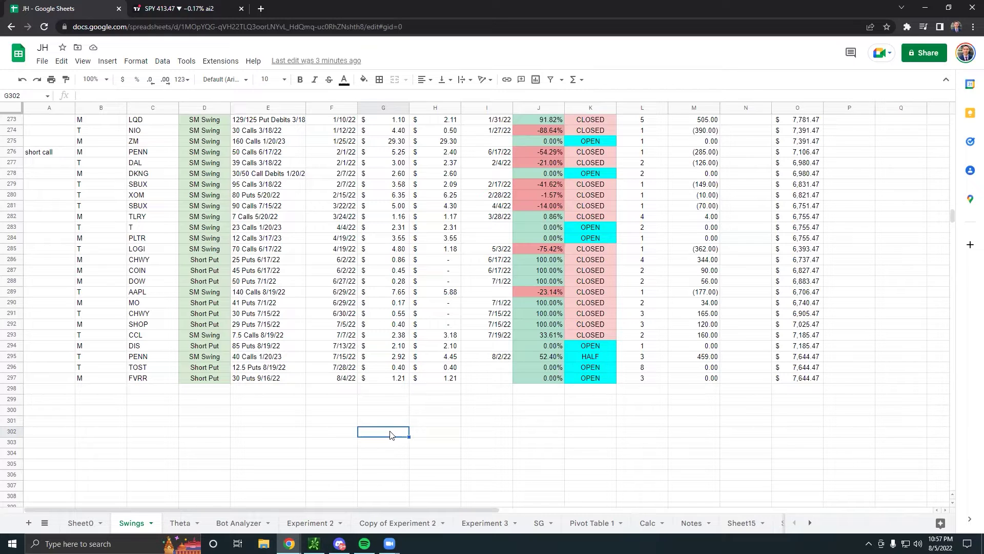
# - Load the FVRR daily chart and zoom out and back in to review its price history back to 2020
pyautogui.click(202, 9)
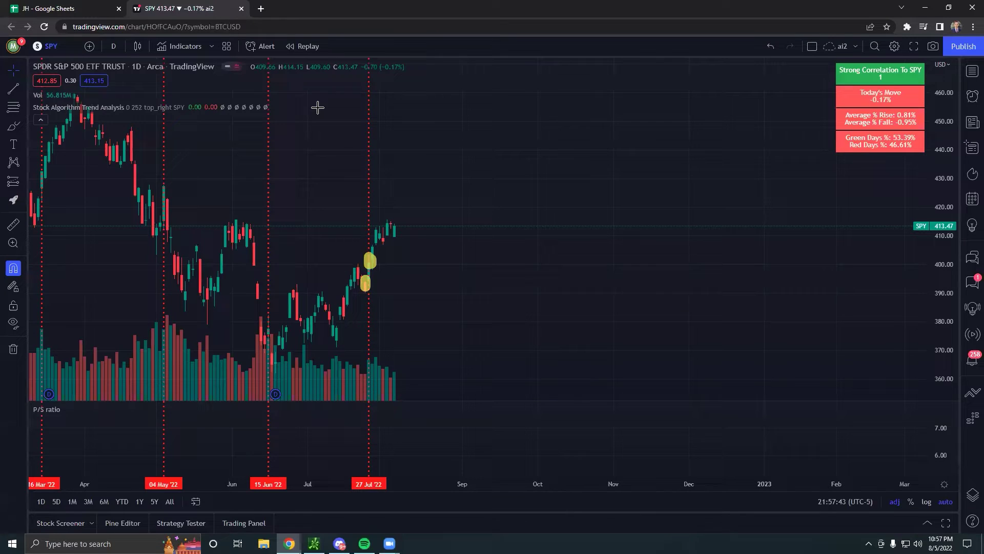
pyautogui.write('FVRR')
pyautogui.press('Return')
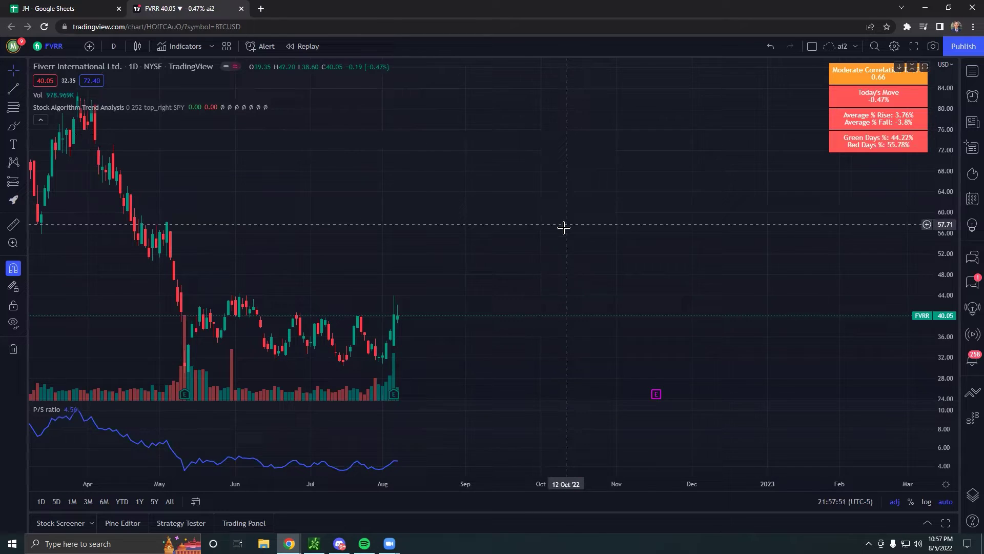
pyautogui.scroll(-3, 565, 229)
pyautogui.scroll(-5, 564, 229)
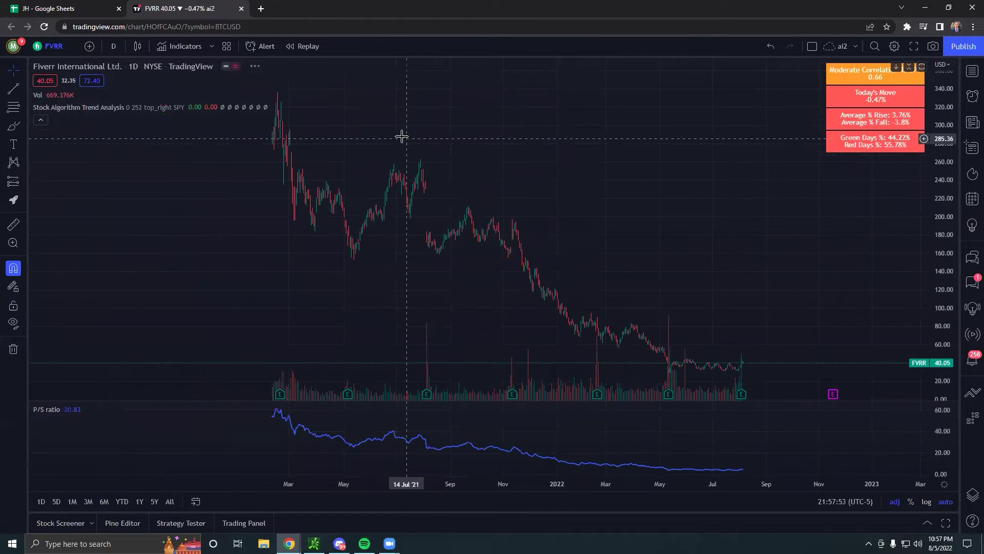
pyautogui.scroll(4, 707, 349)
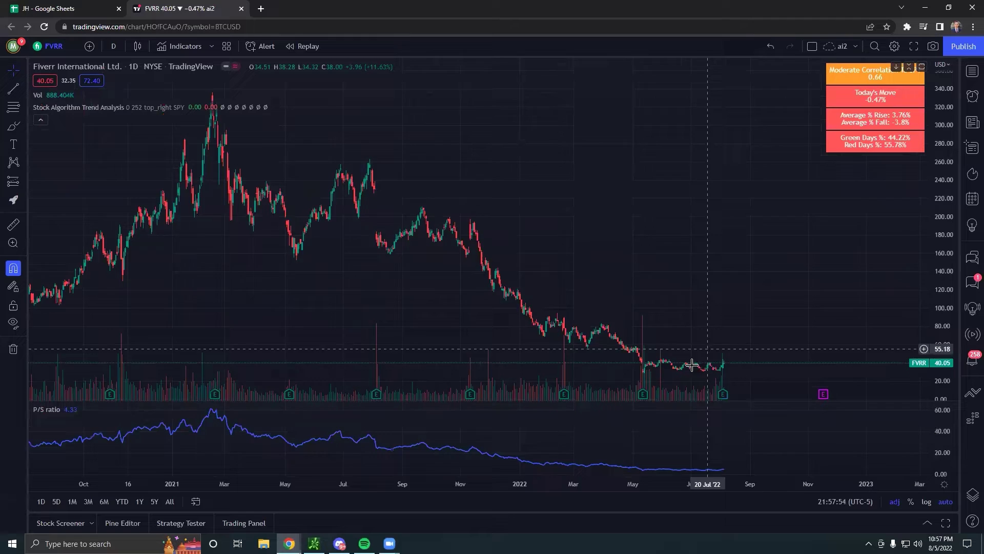
pyautogui.scroll(2, 549, 328)
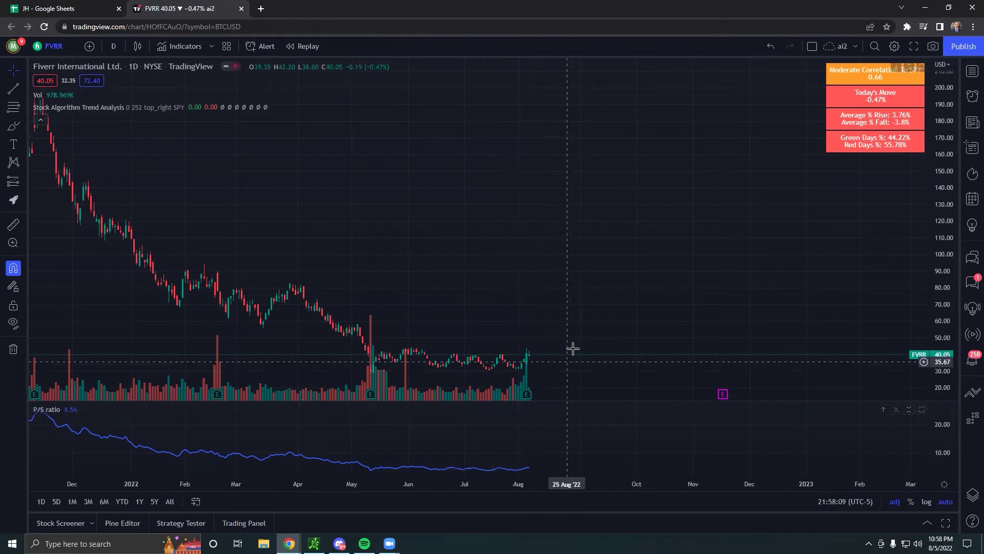
pyautogui.scroll(-5, 553, 338)
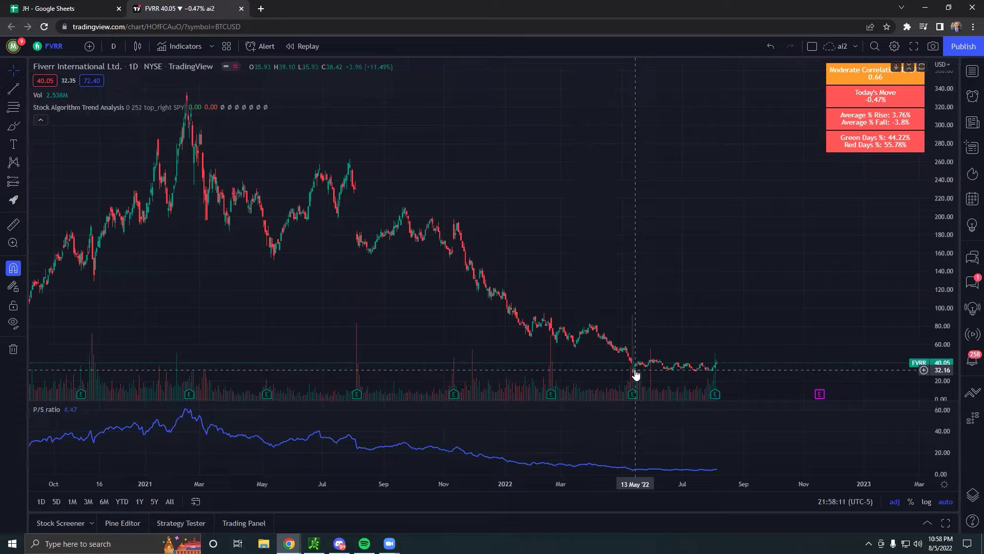
pyautogui.scroll(-5, 666, 328)
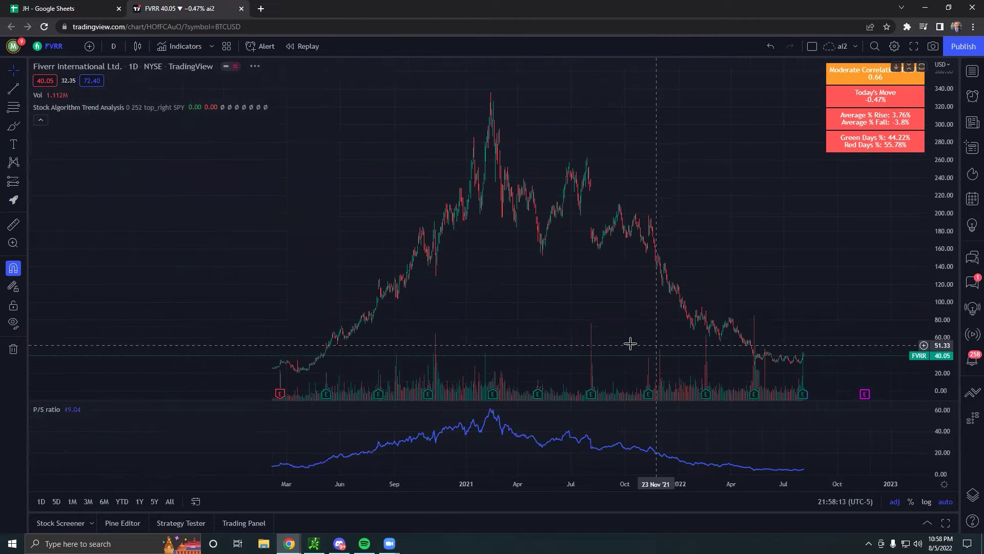
pyautogui.scroll(5, 773, 294)
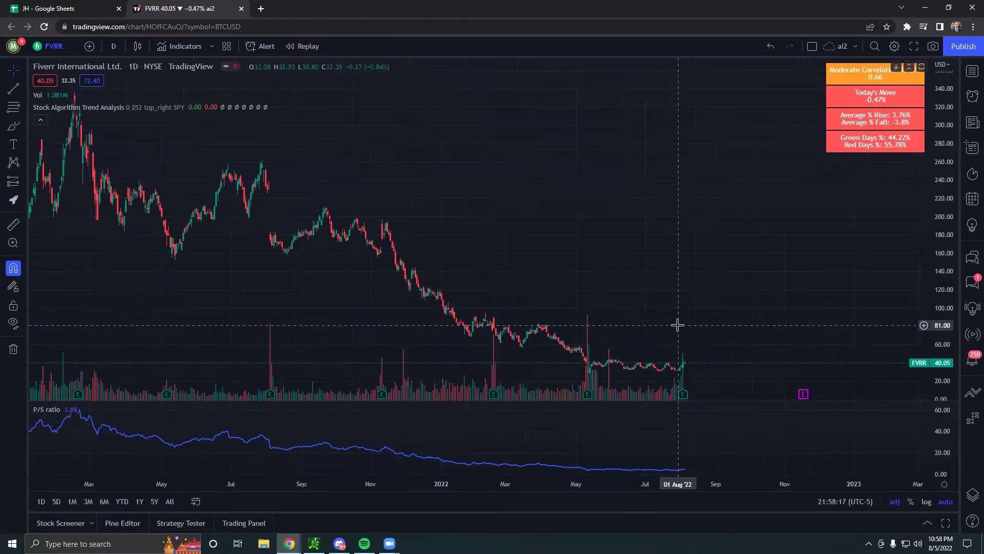
pyautogui.scroll(3, 679, 325)
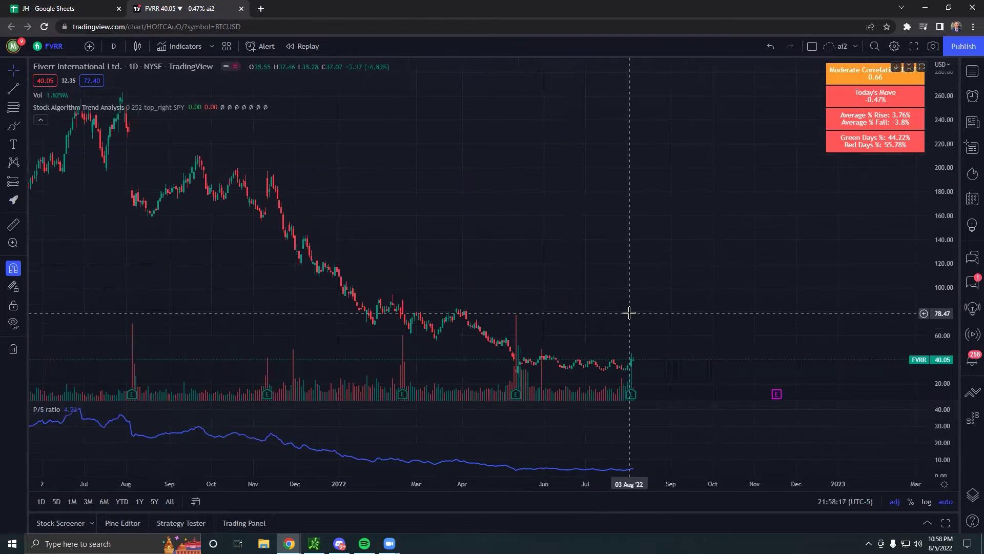
# - Load the PENN daily chart at 34.15, then return to the Swings trade log
pyautogui.click(89, 10)
pyautogui.click(395, 401)
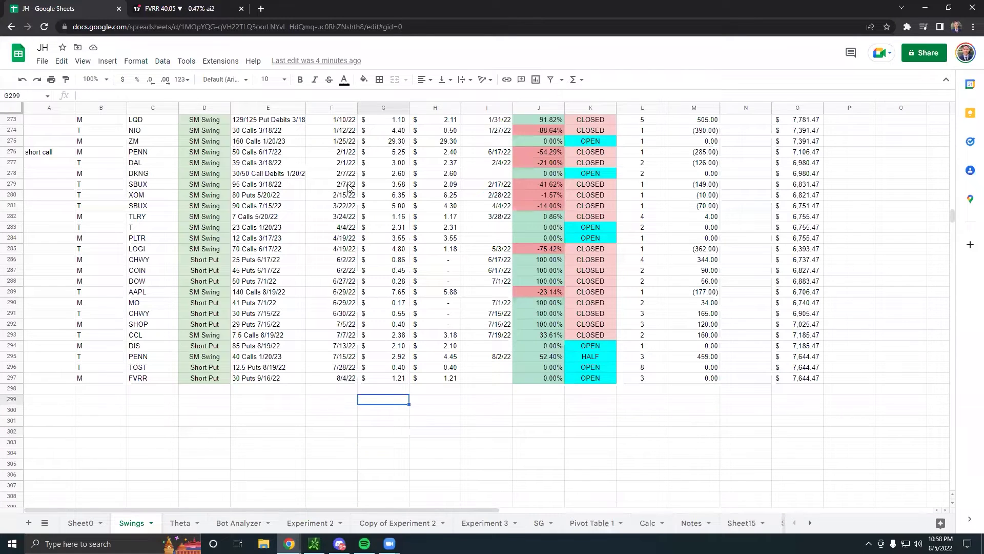
pyautogui.click(193, 13)
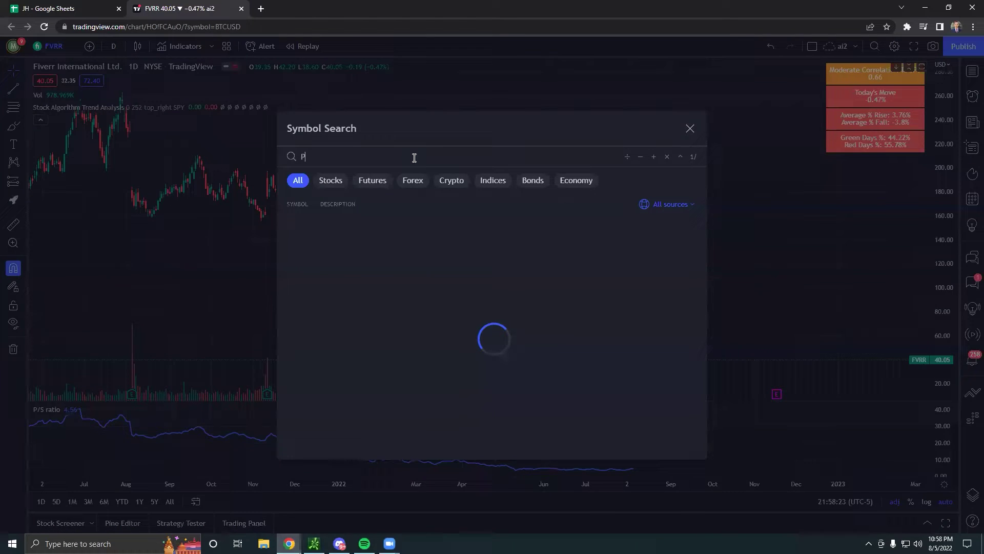
pyautogui.press('Escape')
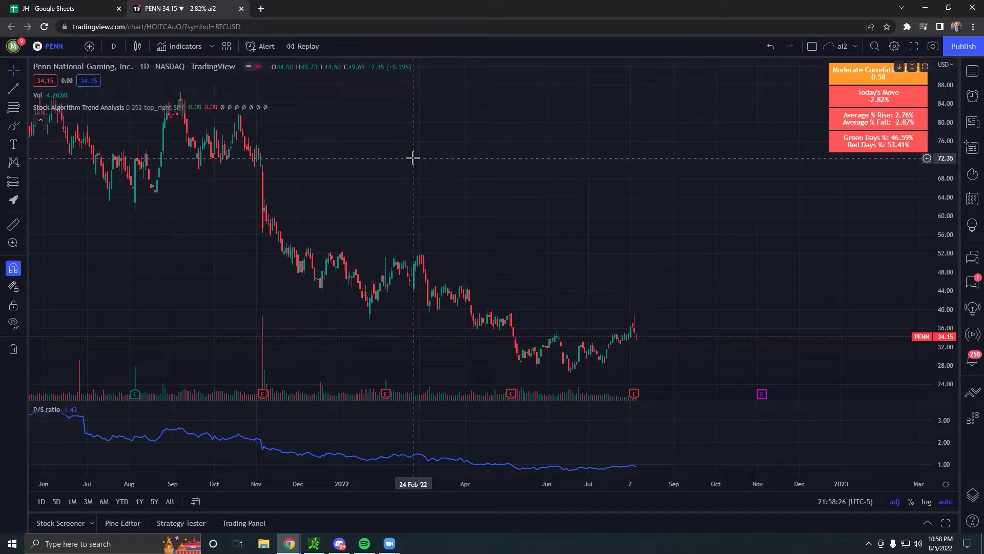
pyautogui.click(49, 8)
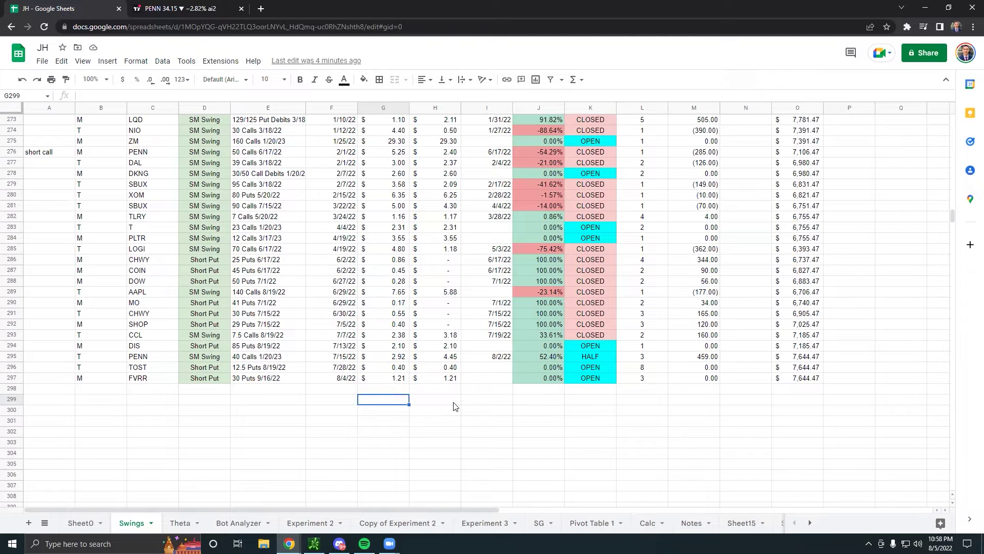
# - Open Bot Analyzer and select I328 to check the SLV High % formula =((F328-E328)/E328)
pyautogui.click(235, 522)
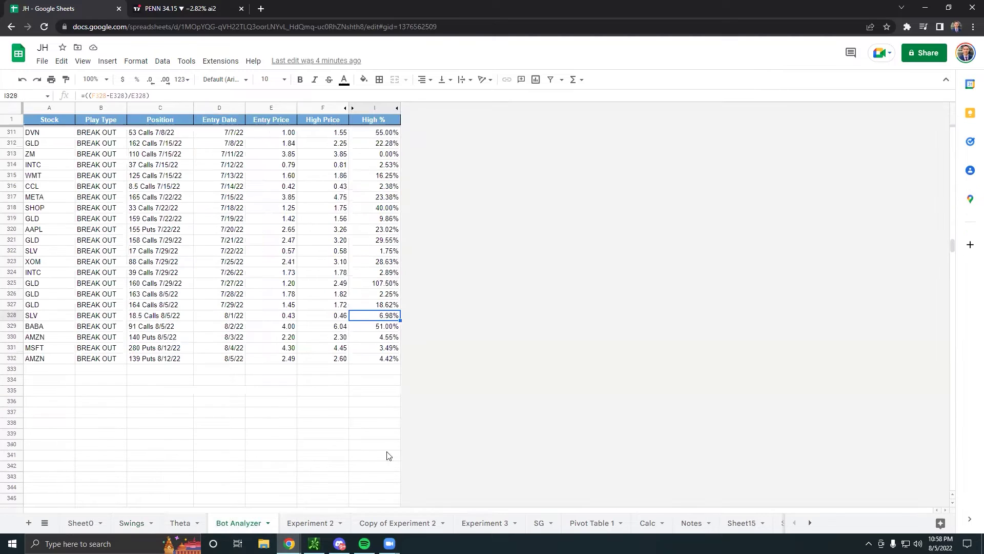
pyautogui.click(387, 316)
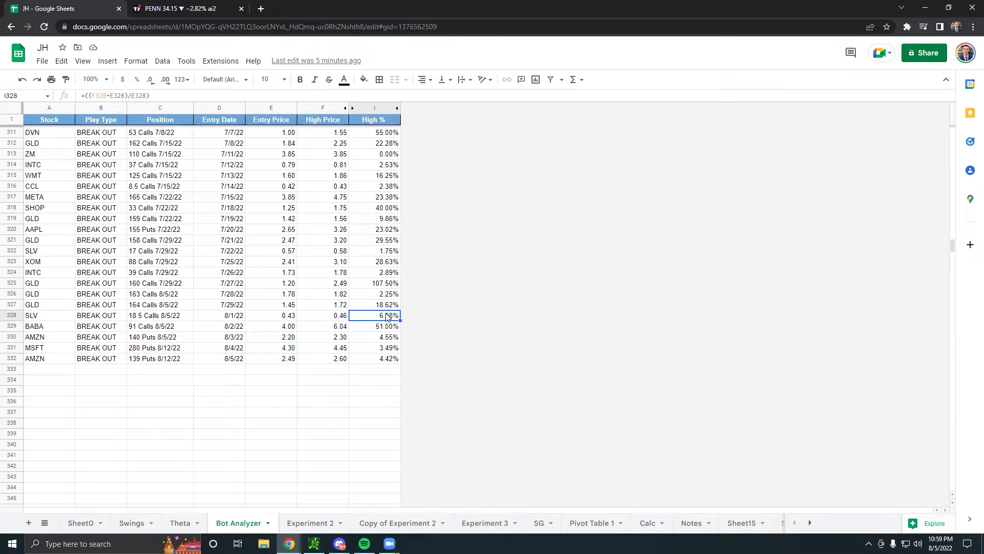
# - Change the chart symbol from PENN to Amazon (AMZN)
pyautogui.click(204, 9)
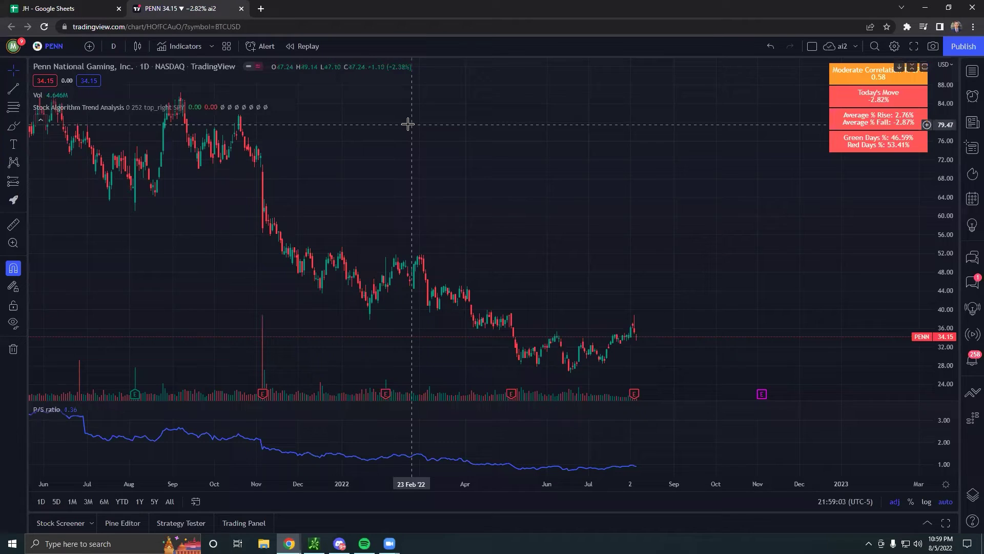
pyautogui.write('AMZN')
pyautogui.press('Return')
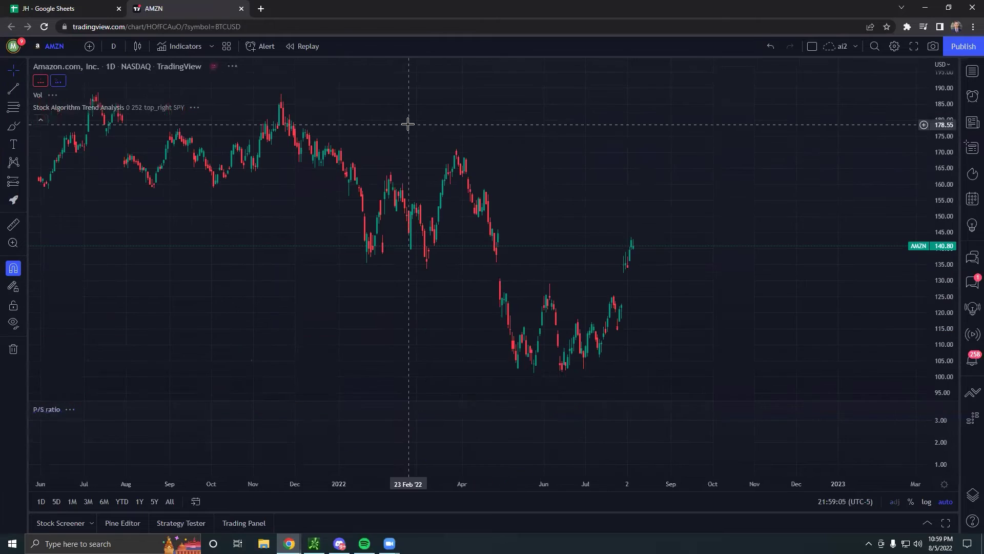
pyautogui.scroll(3, 563, 297)
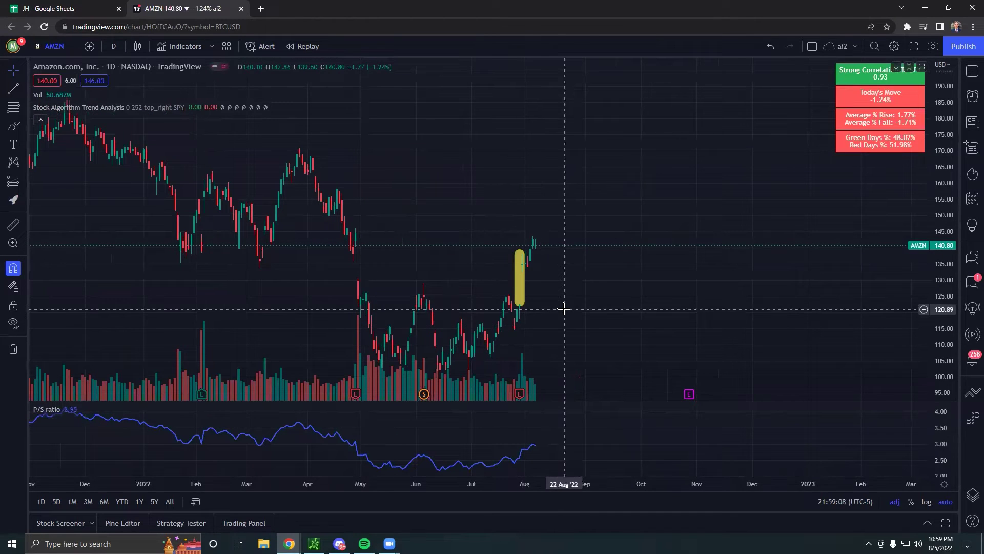
# - Put AMZN on 5-minute candles covering recent sessions, then go back to the Bot Analyzer sheet
pyautogui.click(114, 46)
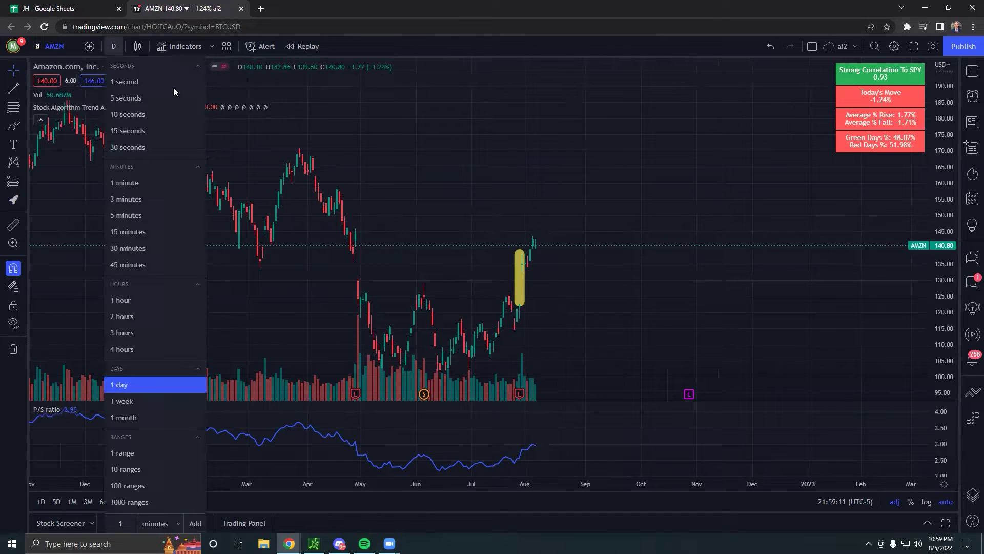
pyautogui.click(142, 217)
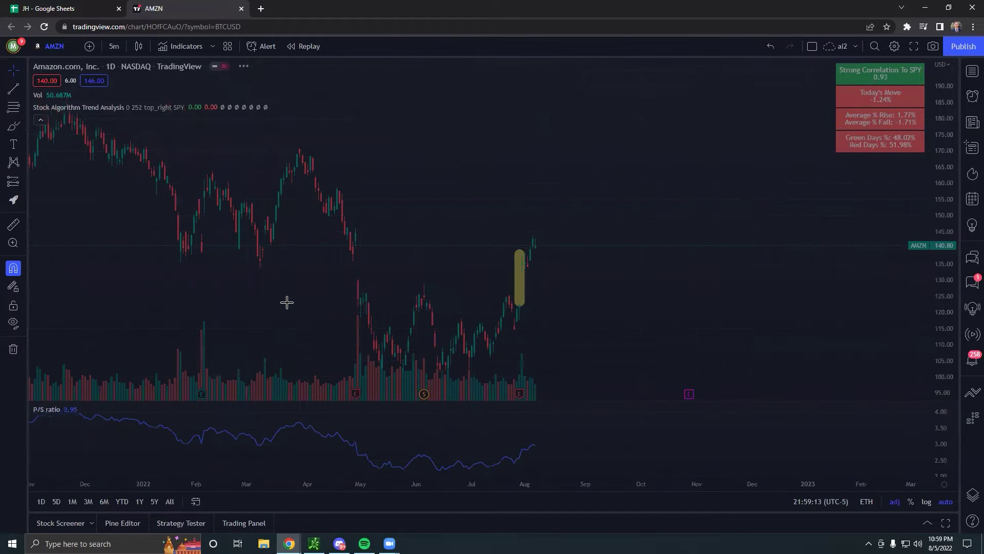
pyautogui.scroll(-5, 551, 200)
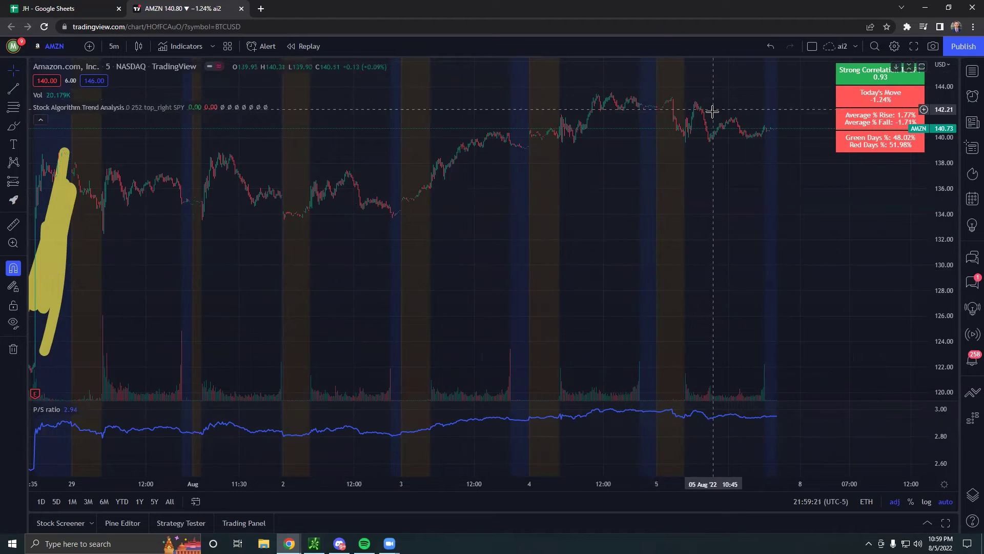
pyautogui.scroll(3, 700, 135)
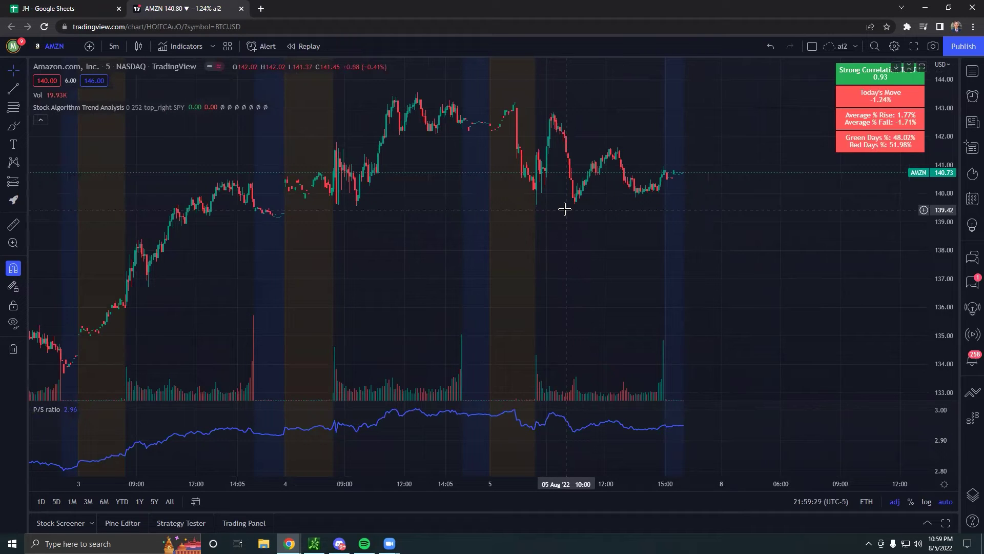
pyautogui.click(67, 9)
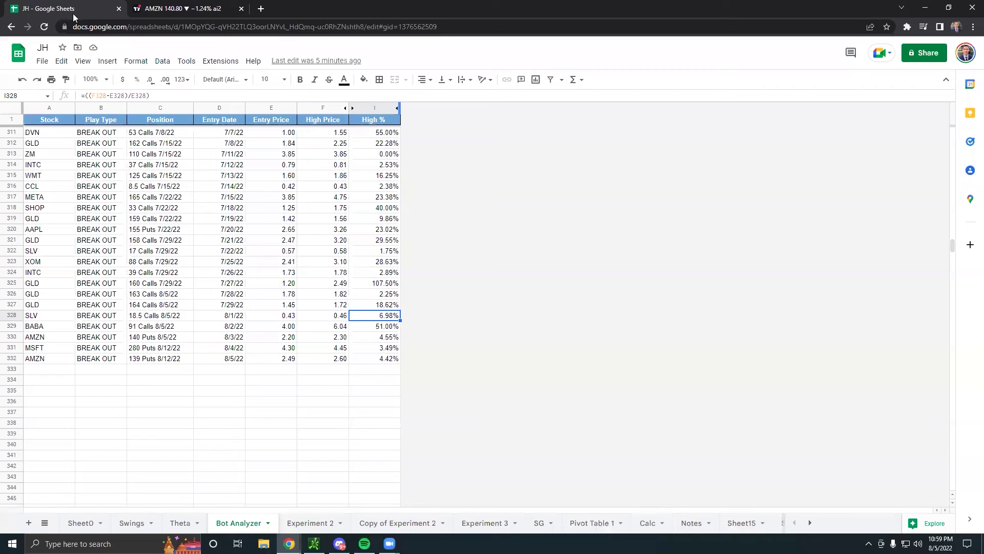
pyautogui.click(376, 387)
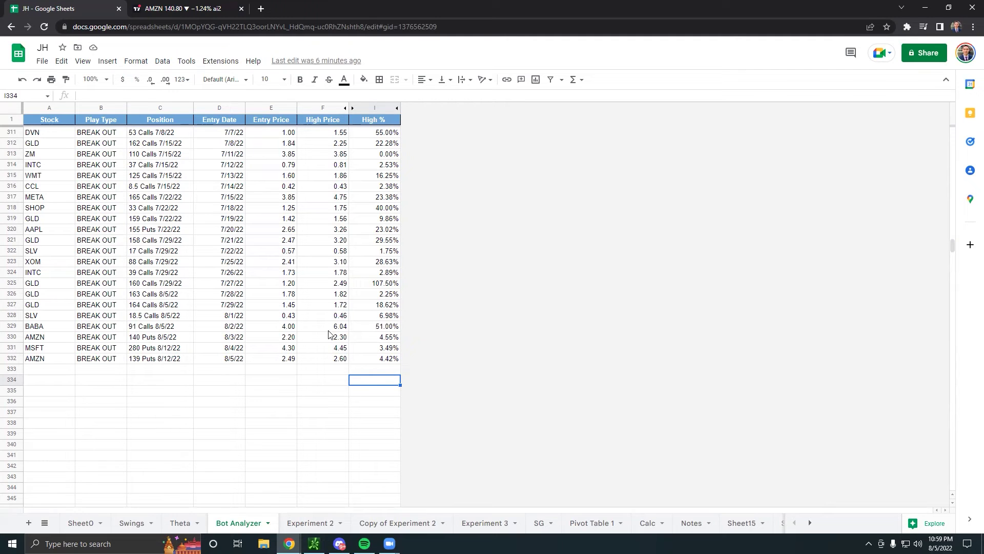
# - Load BABA on the 5-minute chart and pan back to late-July sessions
pyautogui.click(199, 11)
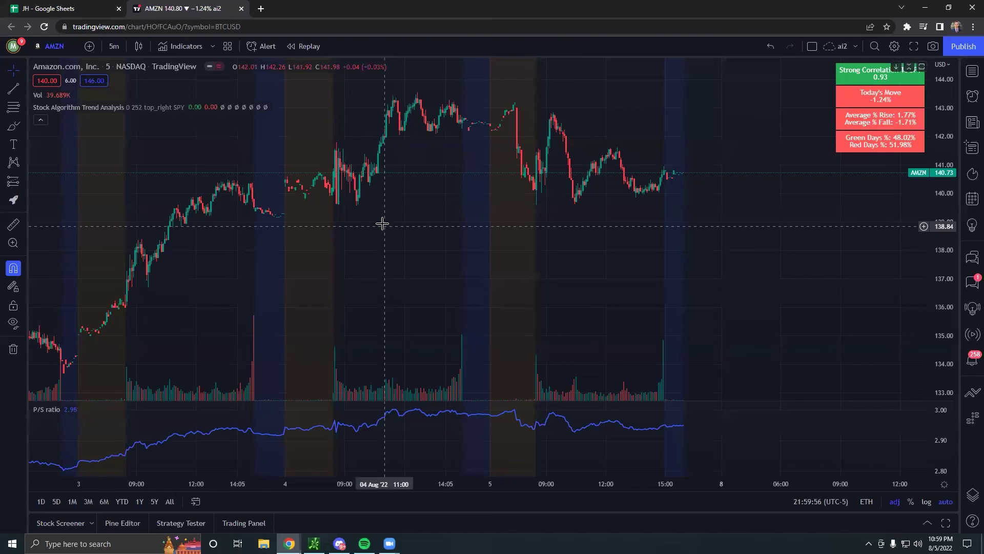
pyautogui.write('BABA')
pyautogui.press('Return')
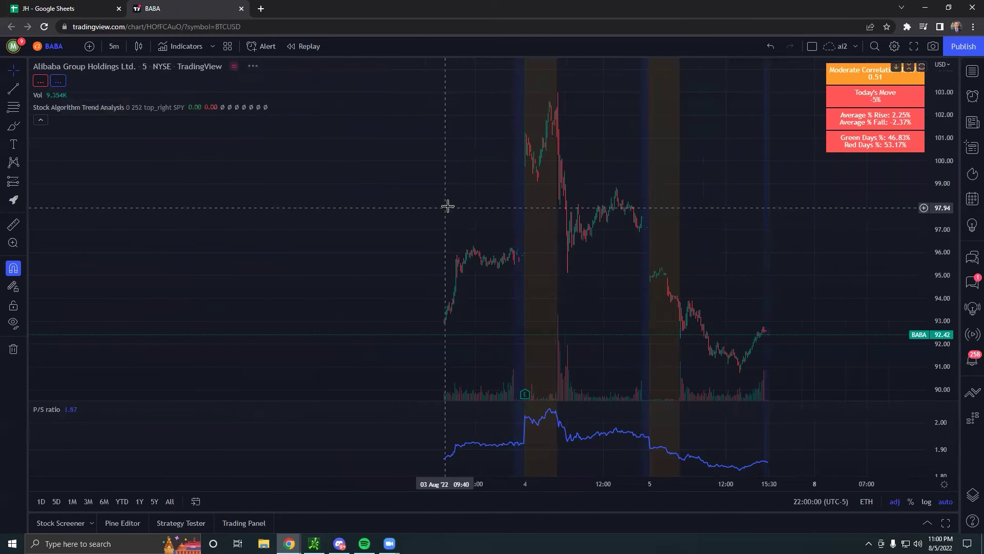
pyautogui.moveTo(447, 204); pyautogui.dragTo(549, 222)
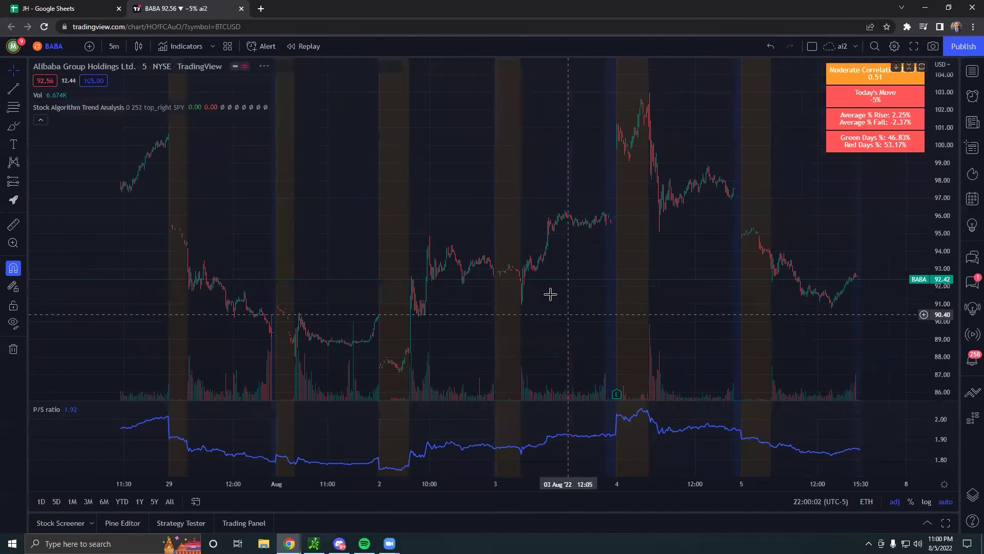
# - Show the Theta sheet's CSP and CC log and select empty cell E196
pyautogui.click(88, 9)
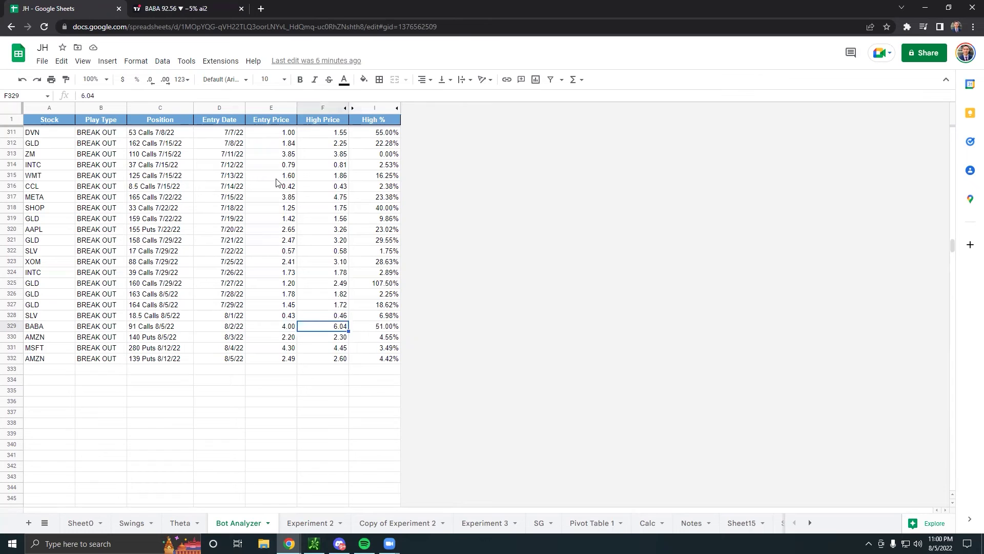
pyautogui.click(180, 522)
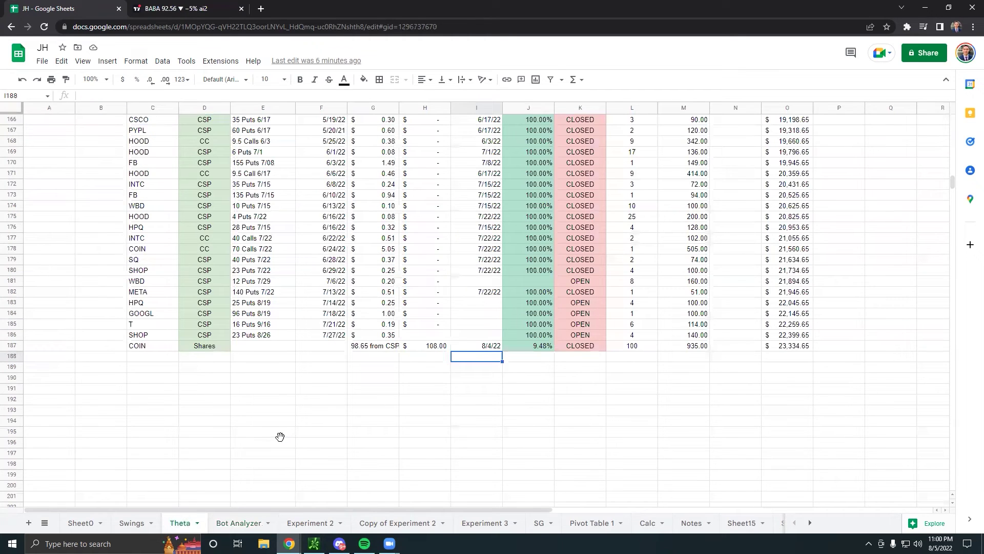
pyautogui.click(280, 436)
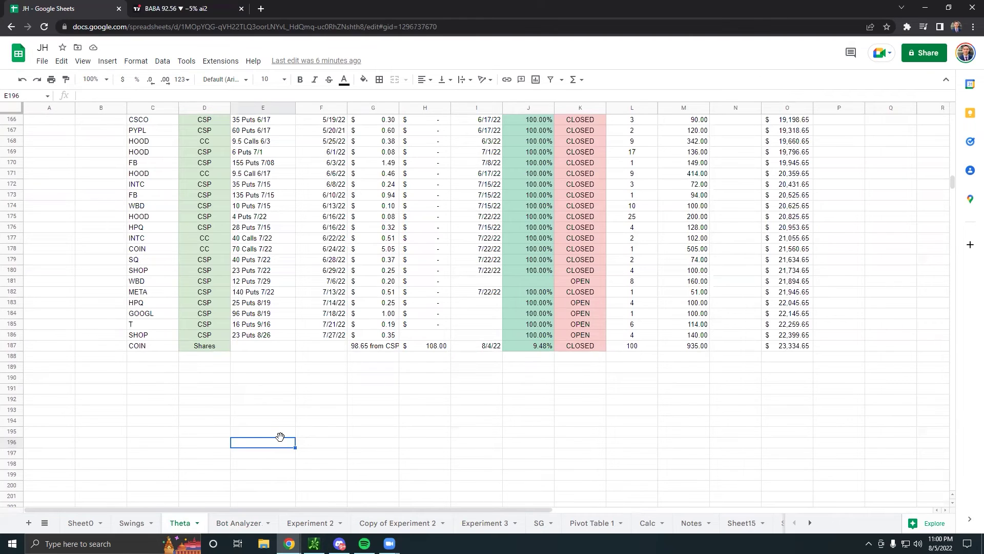
# - Load Block (SQ) at 87.53, zoom out, and change the interval from 5-minute to 1 day
pyautogui.click(194, 10)
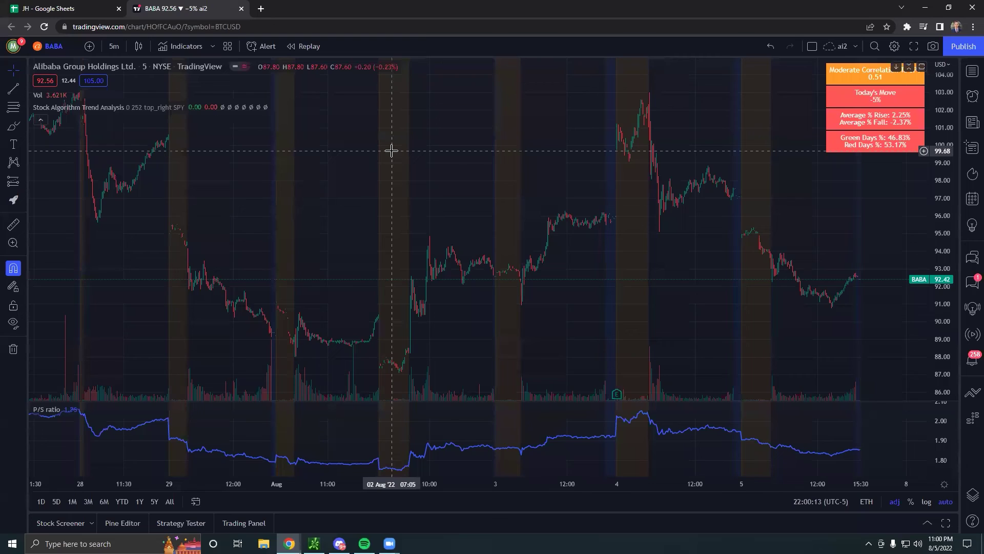
pyautogui.write('sq')
pyautogui.press('Return')
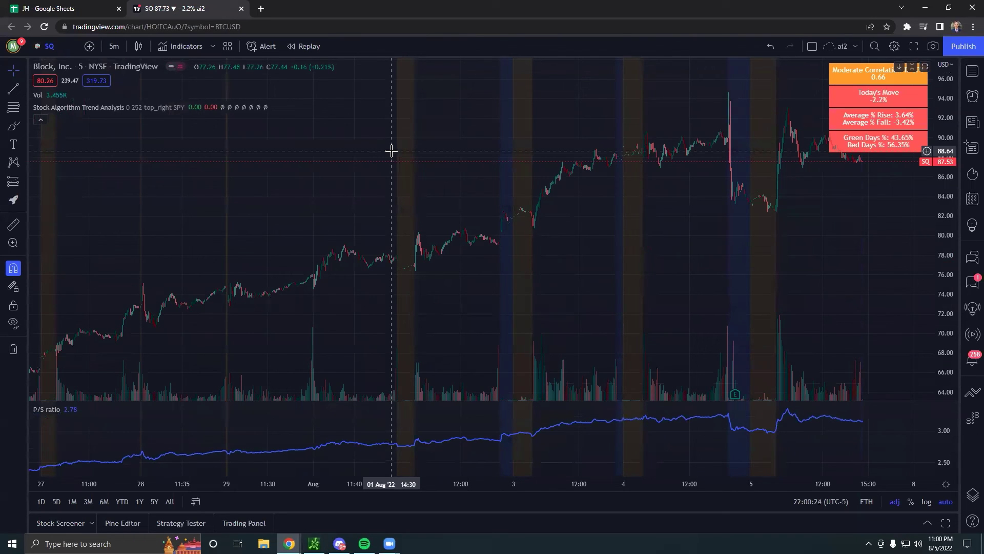
pyautogui.scroll(-5, 439, 226)
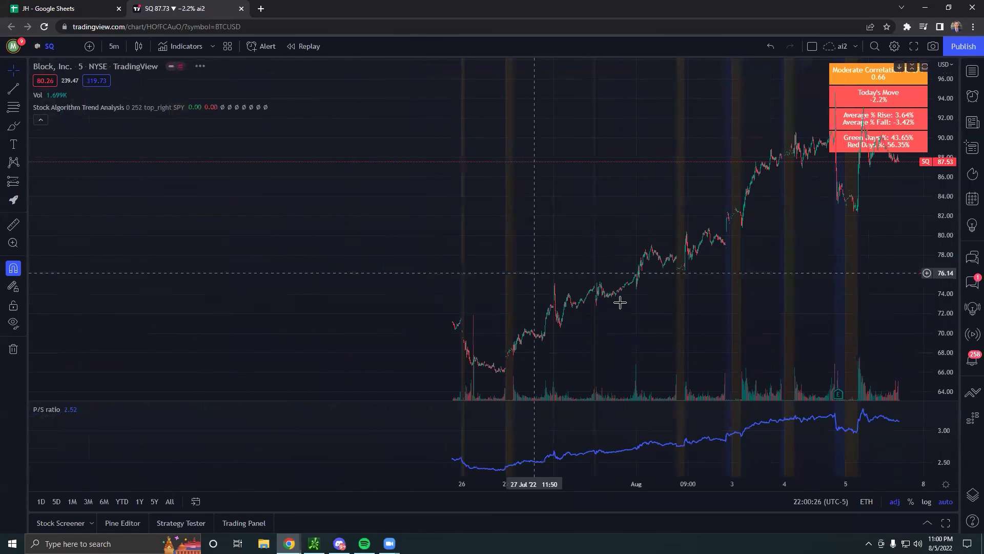
pyautogui.click(114, 46)
pyautogui.click(140, 383)
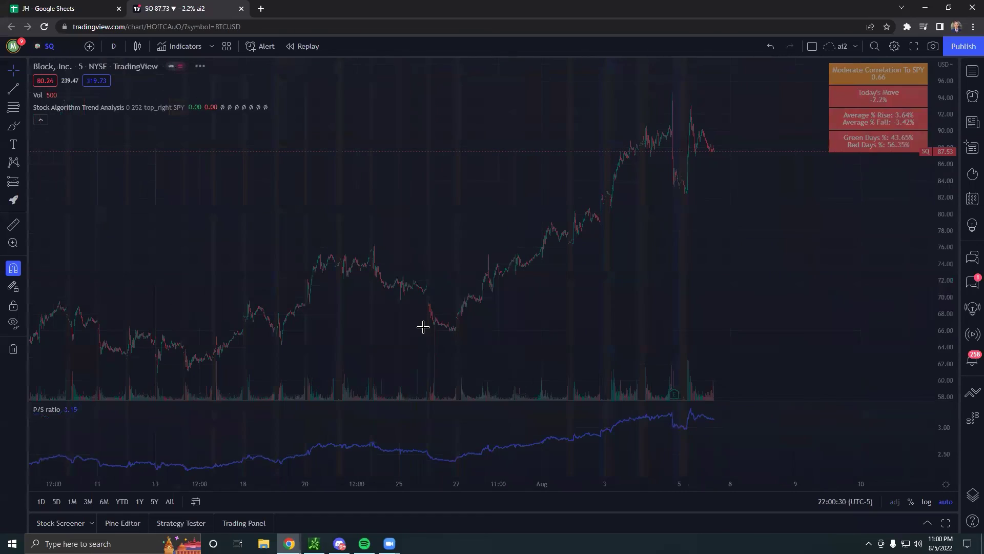